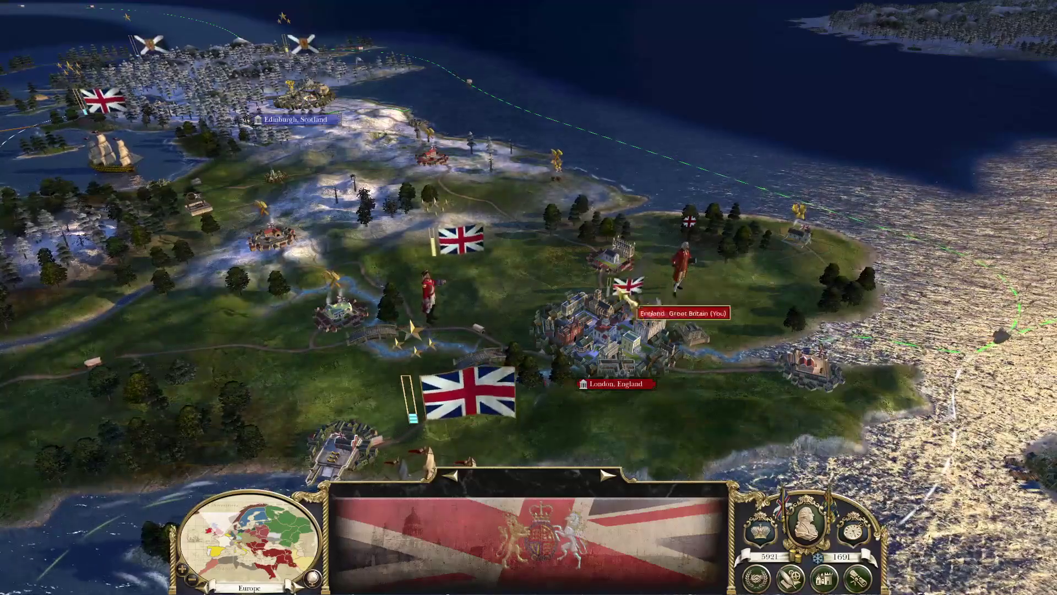
# - Select the general's army near Jamaica, pan between Virginia and the Bahamas, then jump to Moose Factory
pyautogui.click(460, 248)
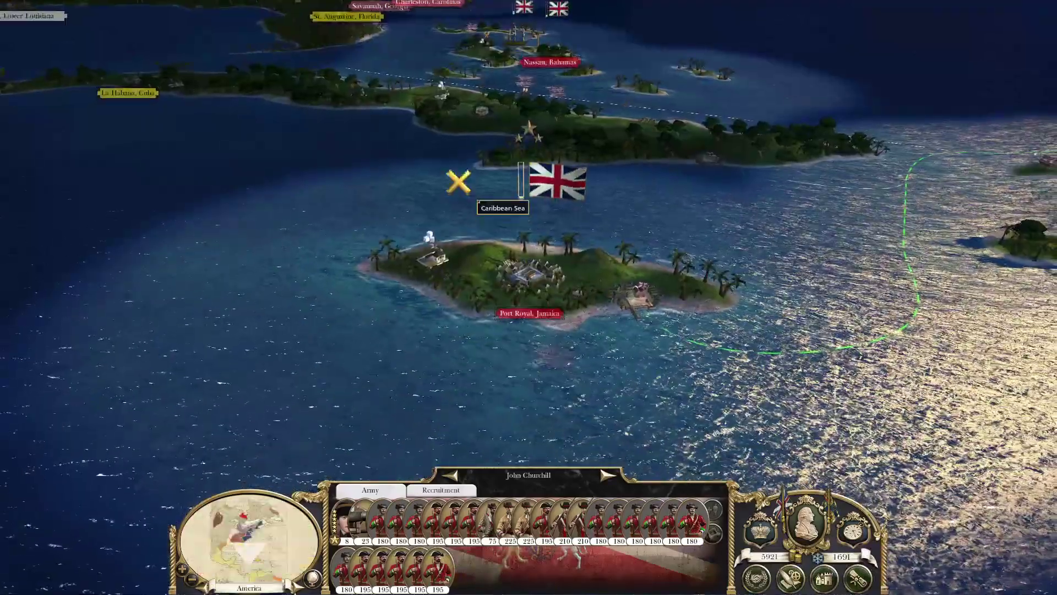
pyautogui.scroll(-5, 459, 182)
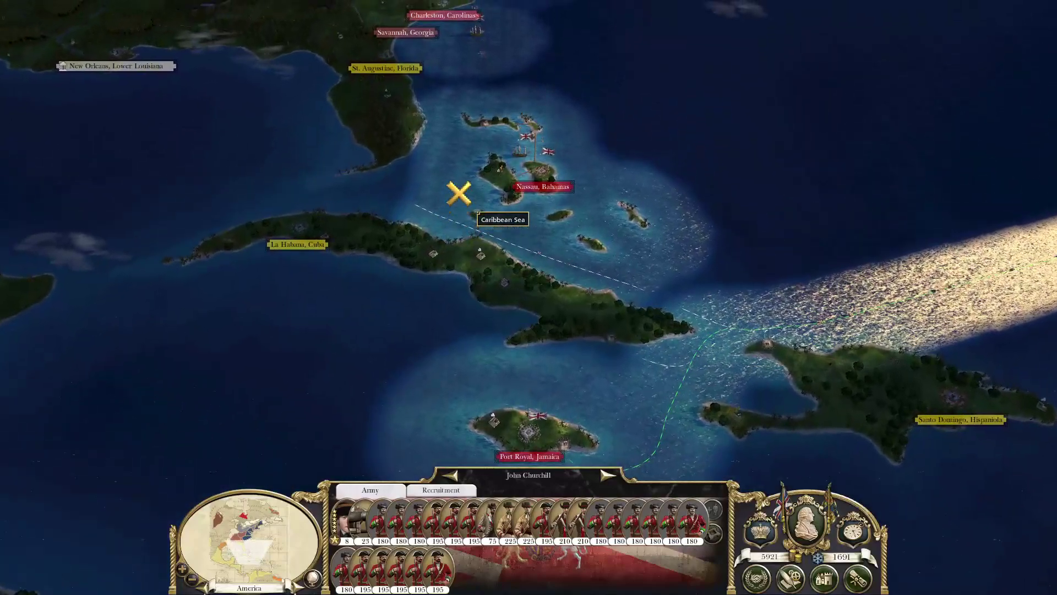
pyautogui.press('Up')
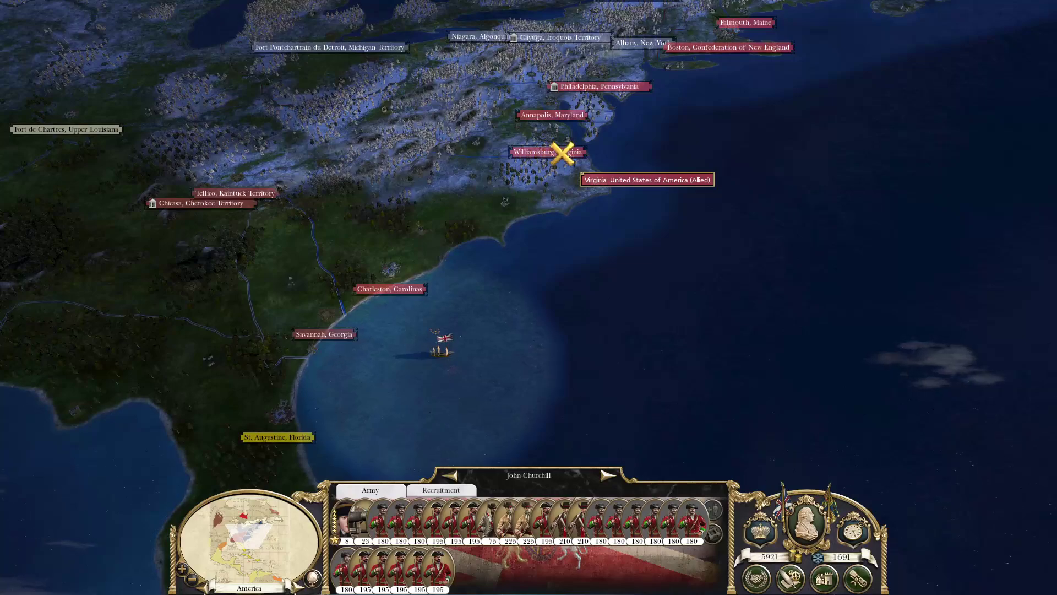
pyautogui.press('Down')
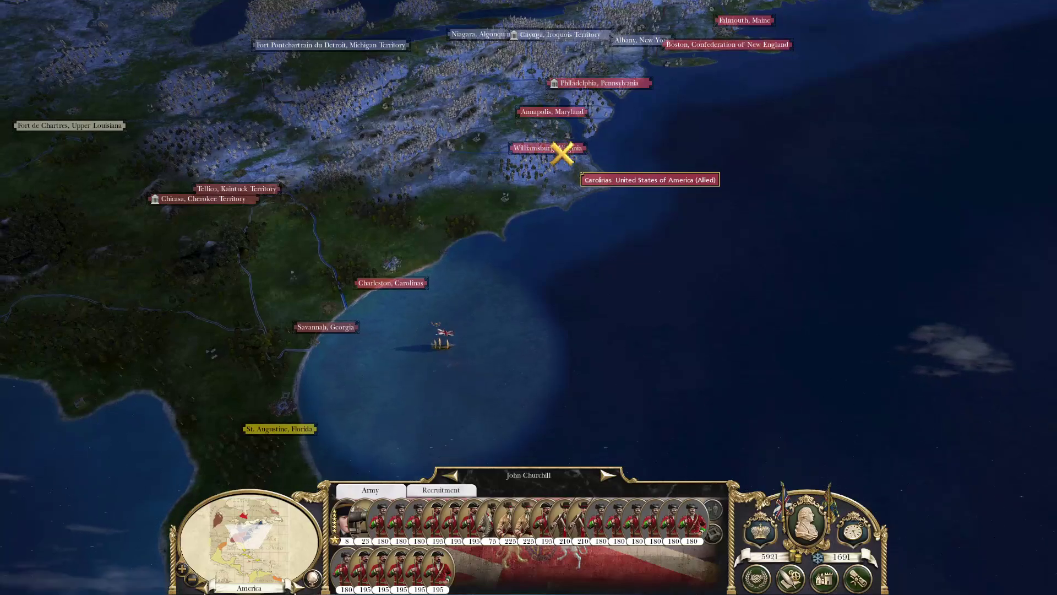
pyautogui.click(609, 475)
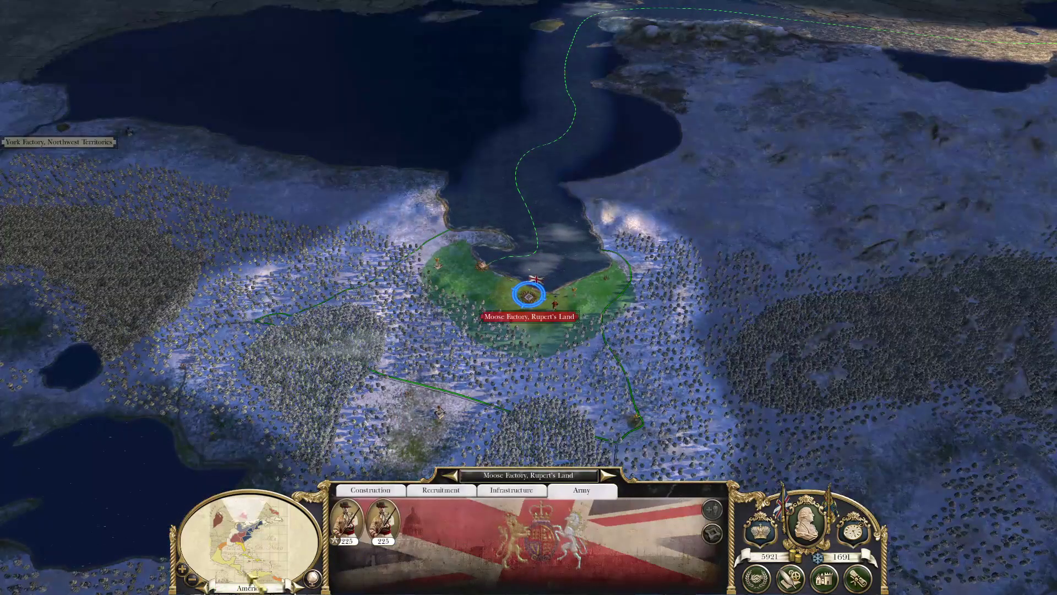
# - Switch to the Europe theatre, zoom around England, and bring up the Game Menu
pyautogui.click(304, 582)
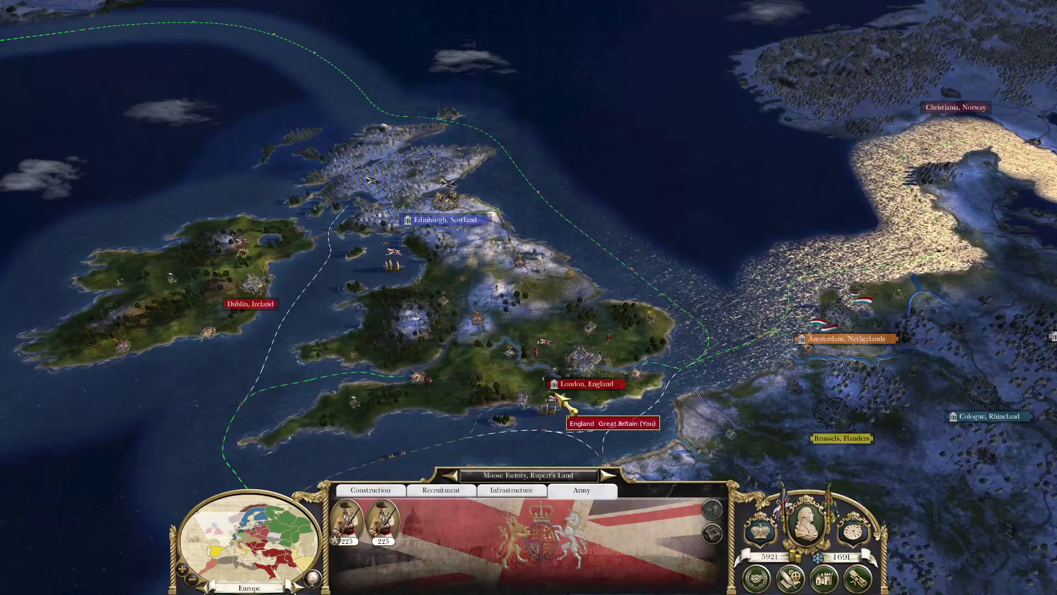
pyautogui.scroll(3, 545, 408)
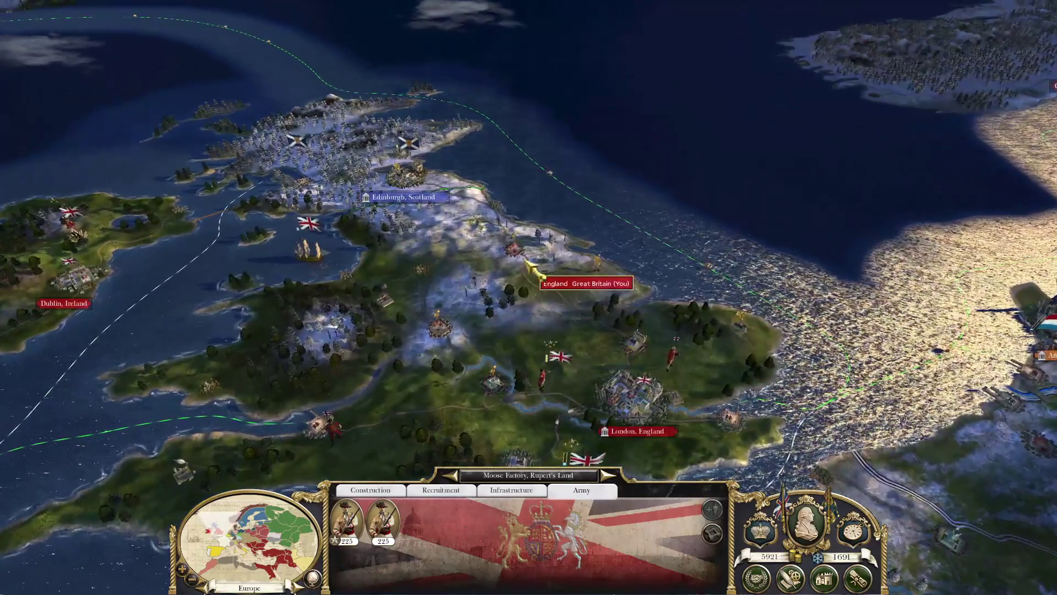
pyautogui.scroll(-2, 532, 268)
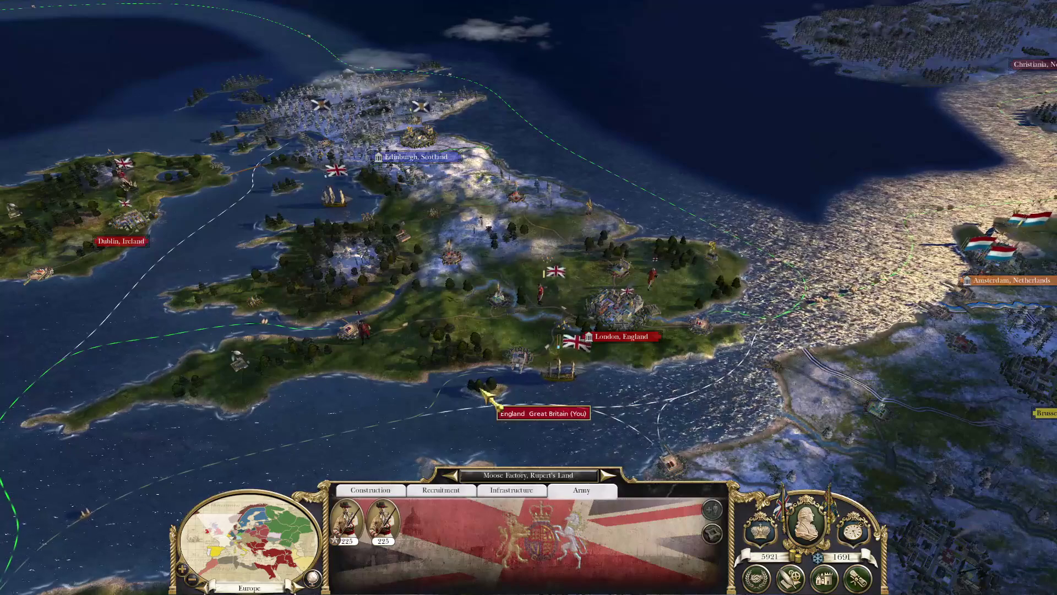
pyautogui.moveTo(489, 389)
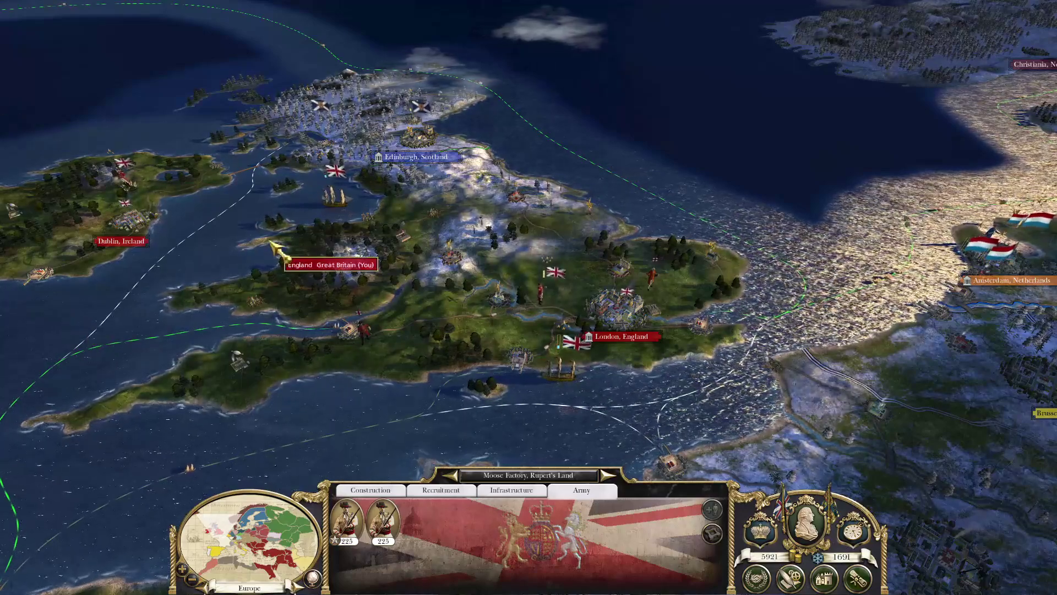
pyautogui.press('Escape')
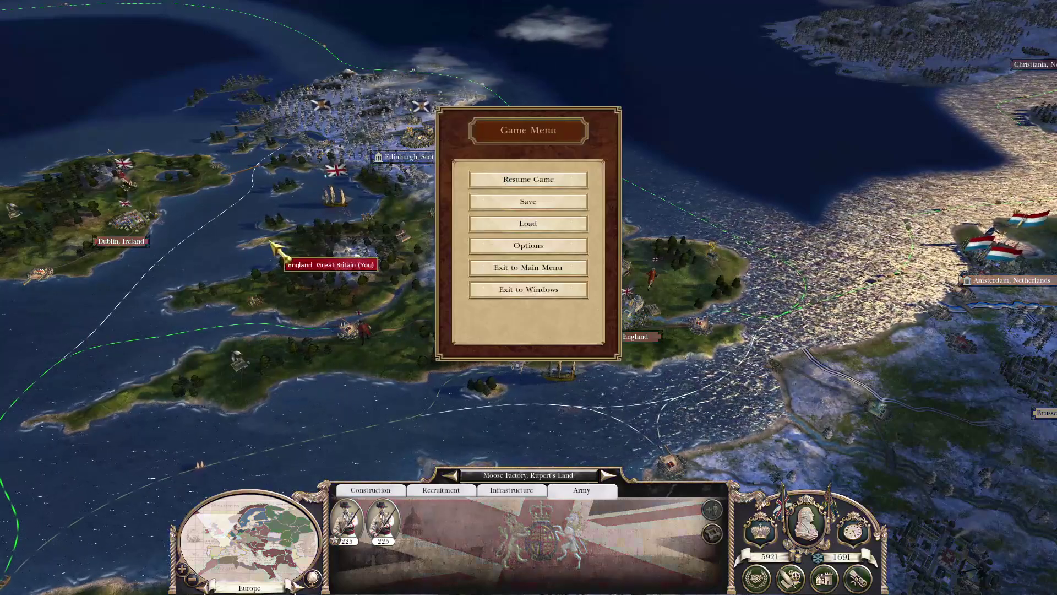
# - Exit the campaign to the main menu, accepting loss of unsaved progress
pyautogui.click(538, 268)
pyautogui.click(512, 295)
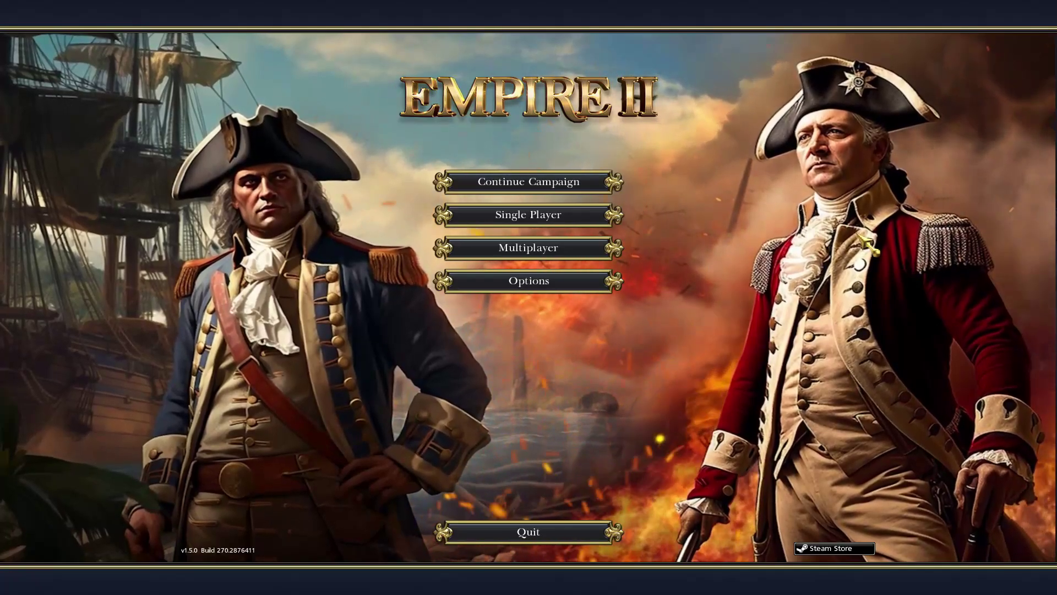
# - Quit Empire II from its main menu, returning to the Steam library page
pyautogui.click(449, 529)
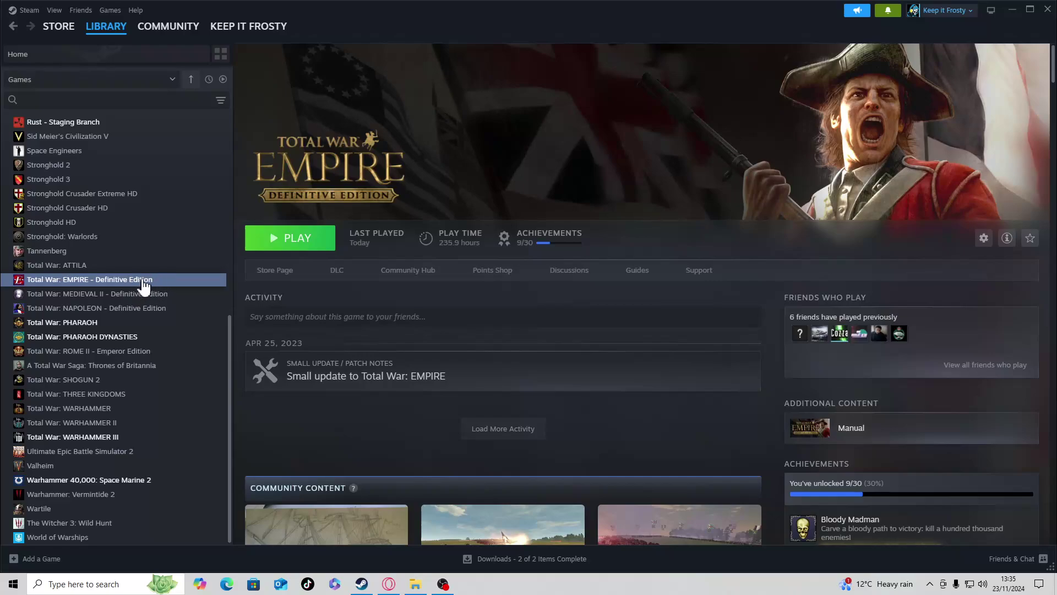
# - Open the EMPIRE install folder through Manage > Browse local files
pyautogui.rightClick(144, 282)
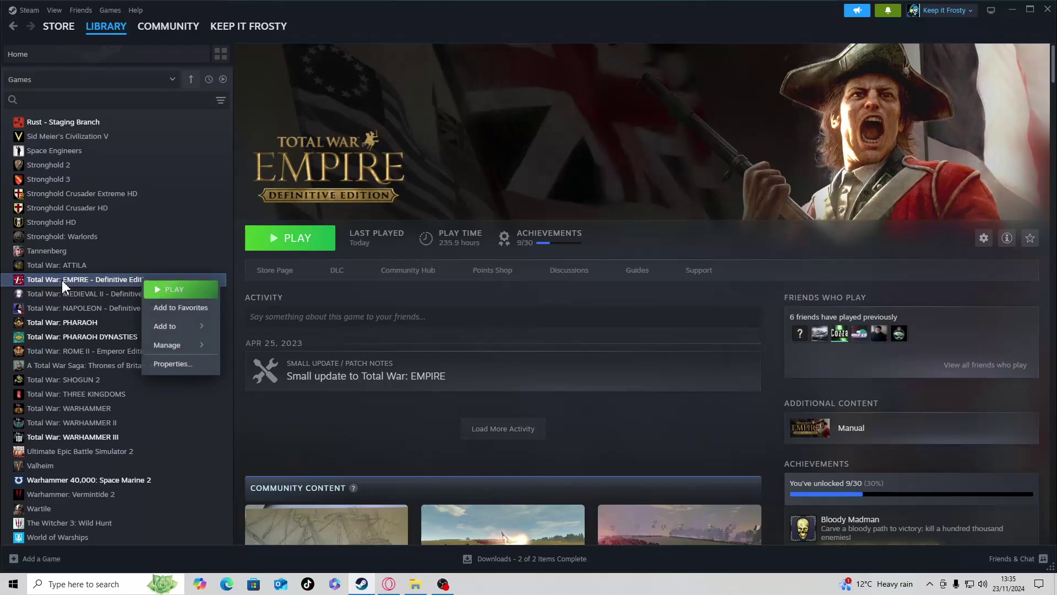
pyautogui.moveTo(183, 350)
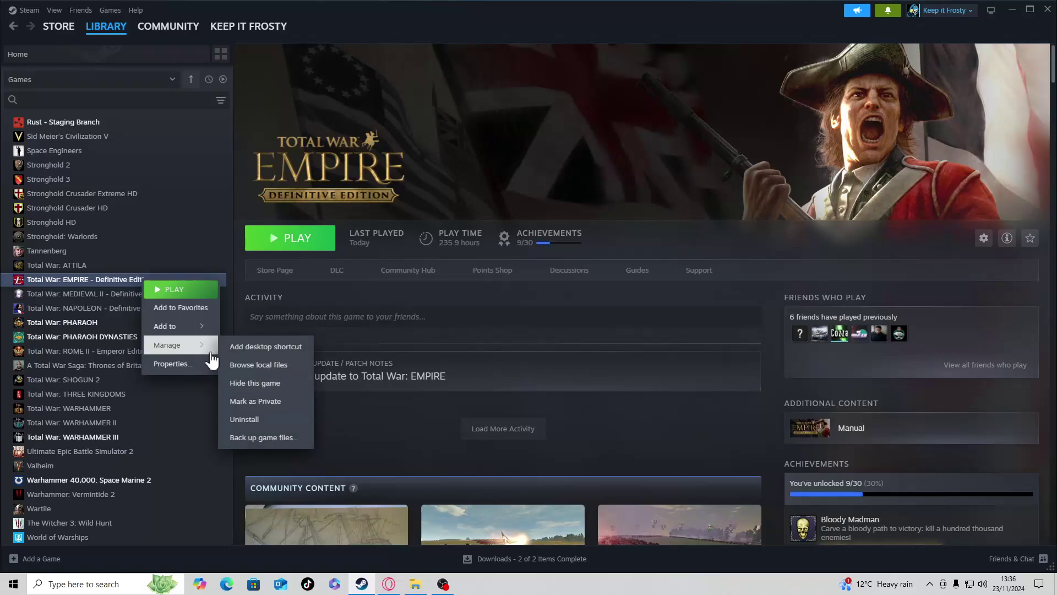
pyautogui.click(267, 367)
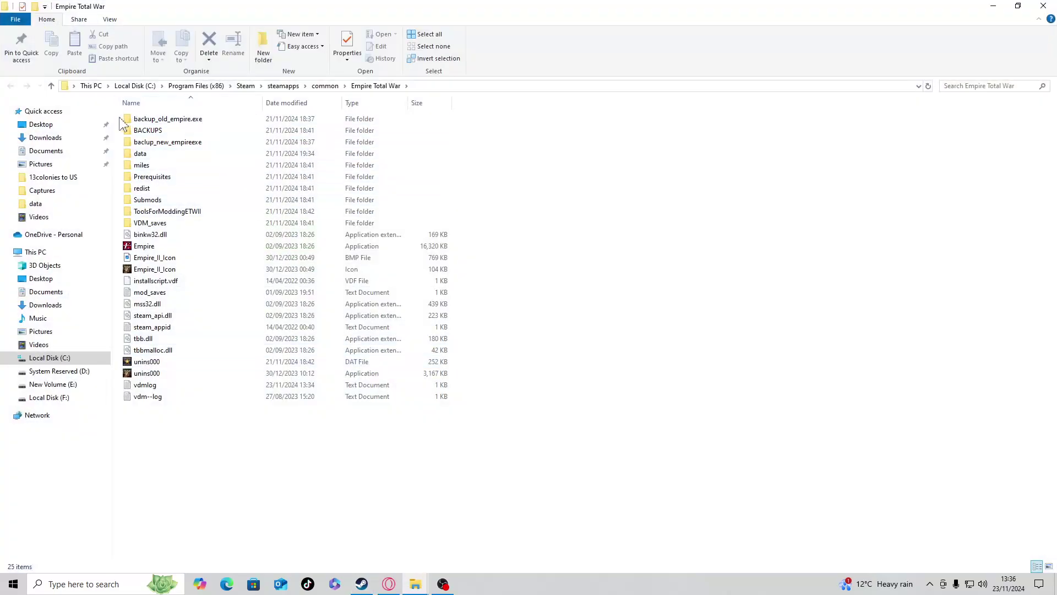
# - Select all 25 install-folder items, permanently delete them, and close the Explorer window
pyautogui.moveTo(119, 117); pyautogui.dragTo(503, 468)
pyautogui.rightClick(238, 229)
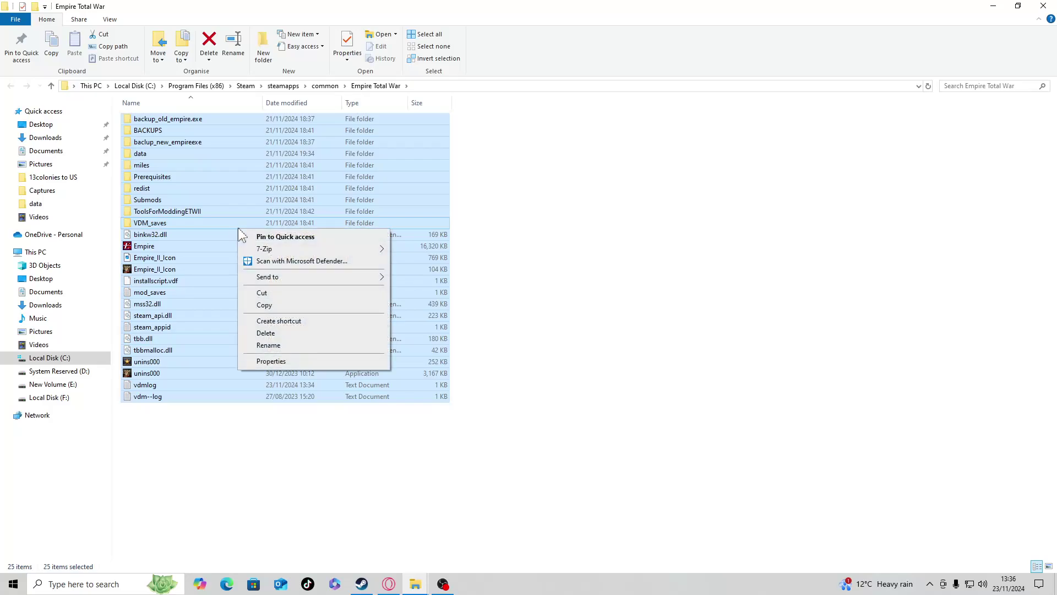
pyautogui.click(278, 334)
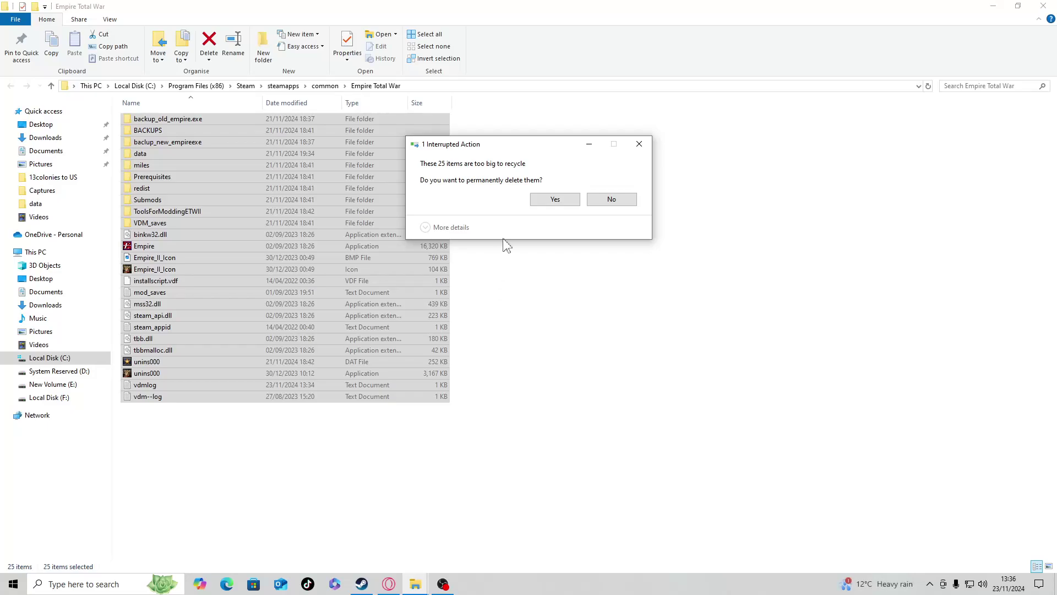
pyautogui.click(554, 200)
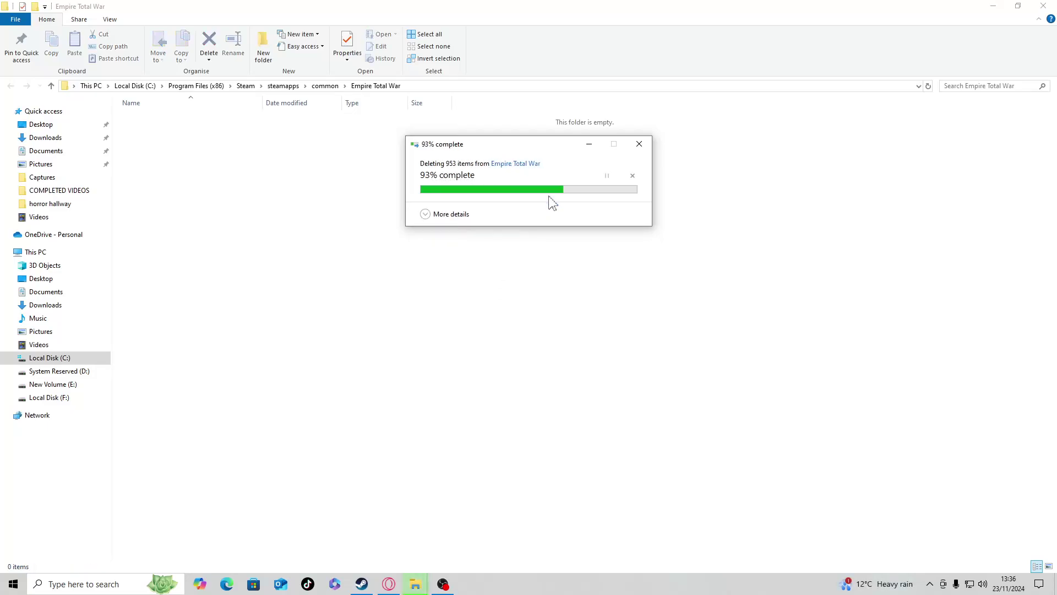
pyautogui.click(1043, 7)
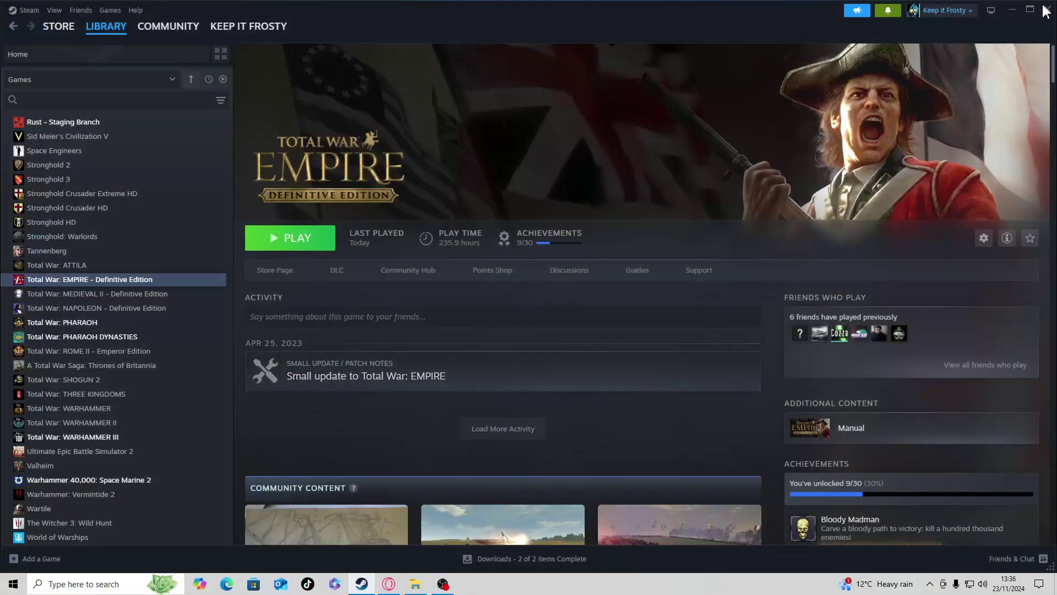
# - Confirm PLAY fails with a missing-executable error, then open the %appdata% Roaming folder via Run
pyautogui.click(302, 243)
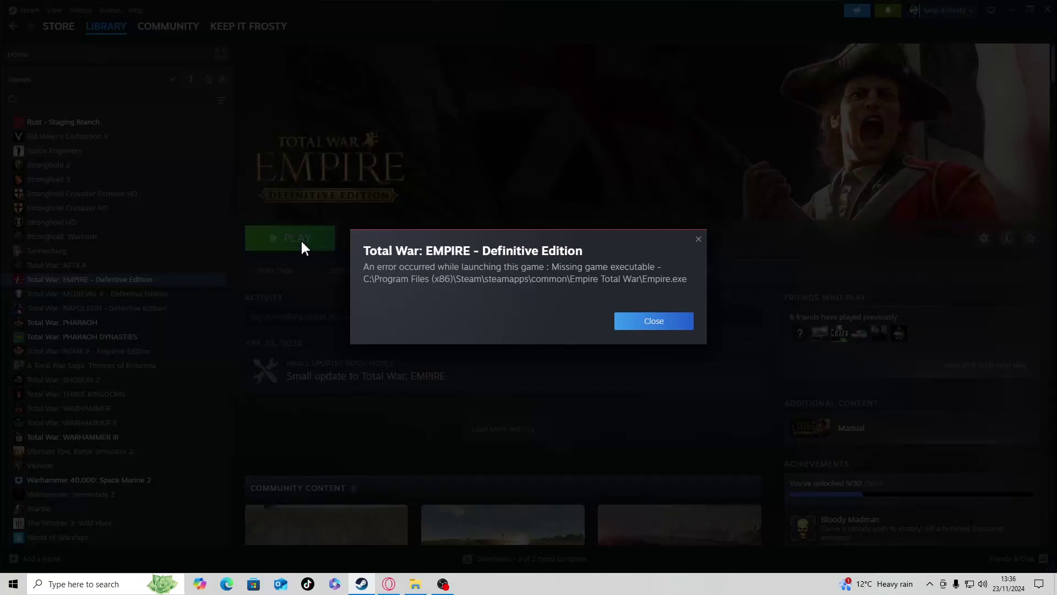
pyautogui.click(684, 327)
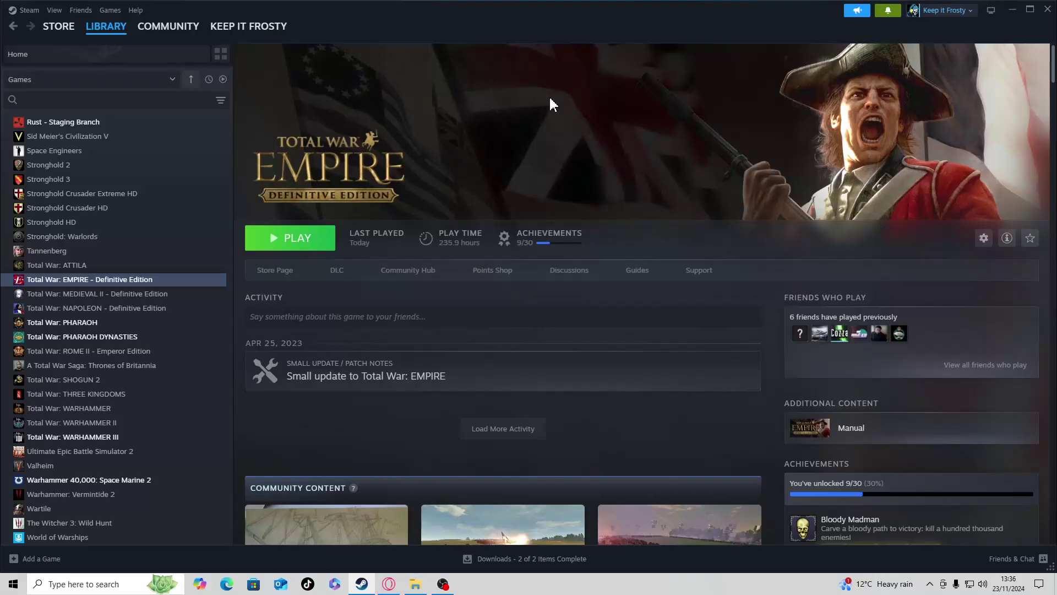
pyautogui.click(109, 585)
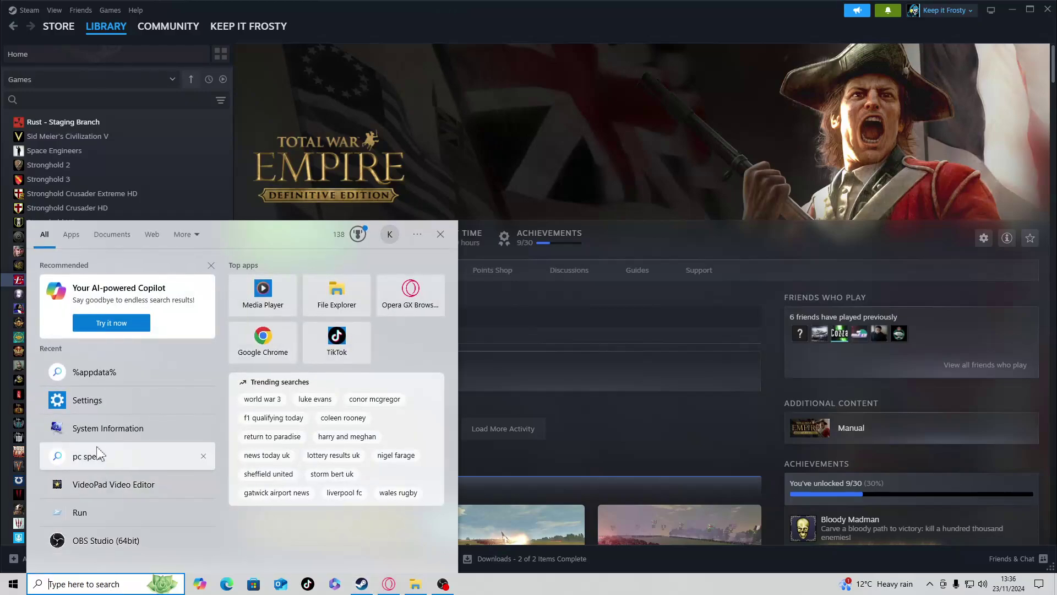
pyautogui.click(112, 522)
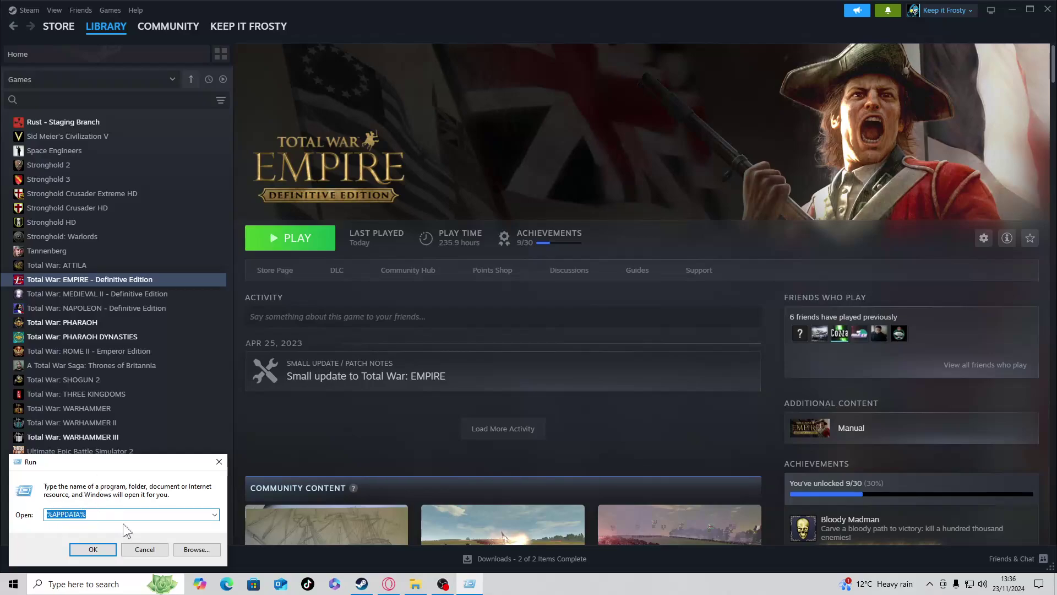
pyautogui.click(92, 549)
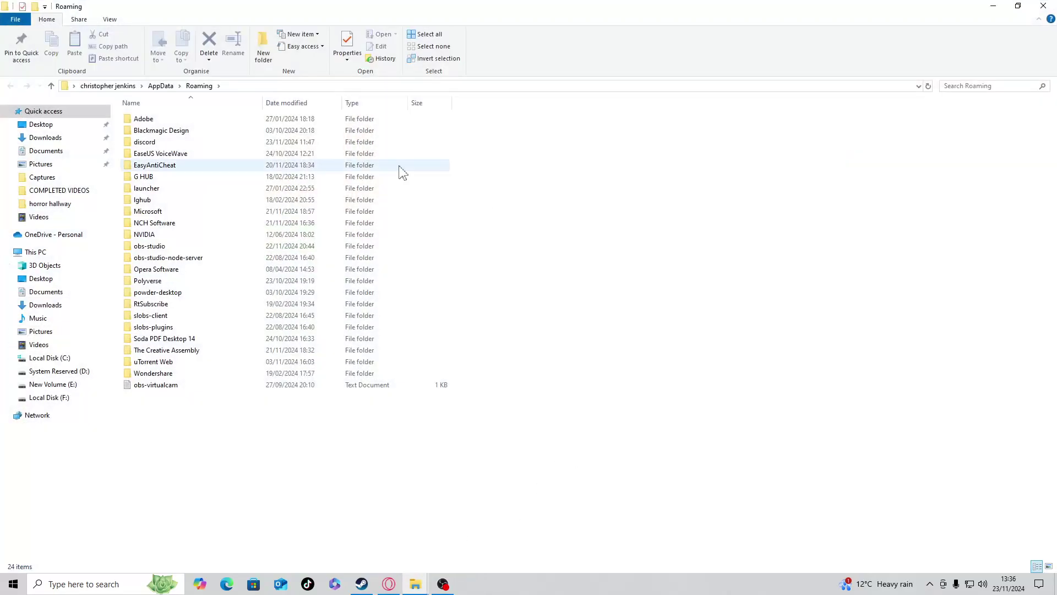
# - Delete the Empire folder inside The Creative Assembly's AppData folder, then close File Explorer and Steam
pyautogui.doubleClick(200, 352)
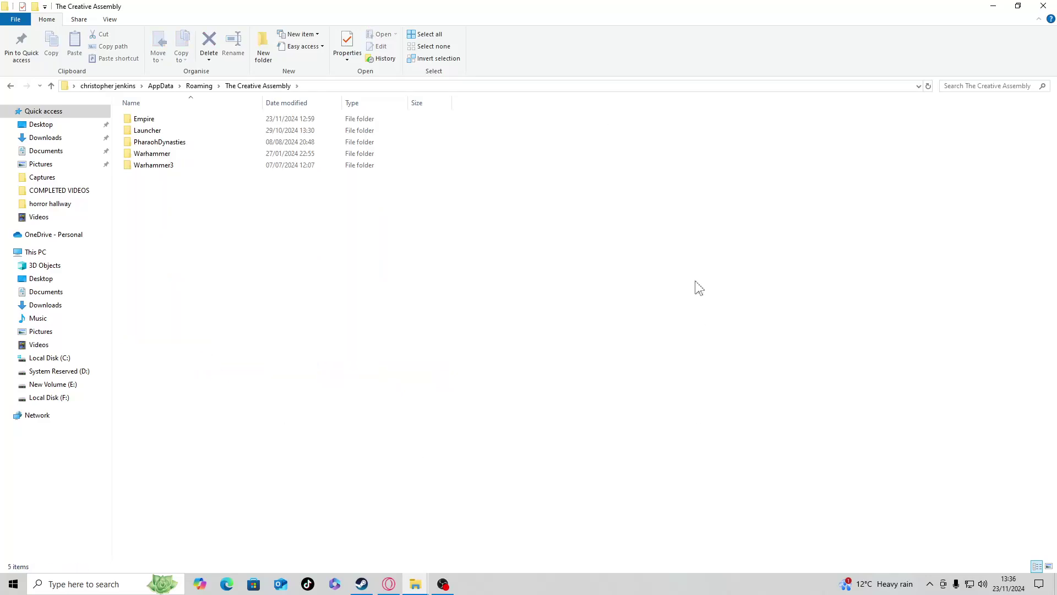
pyautogui.doubleClick(208, 119)
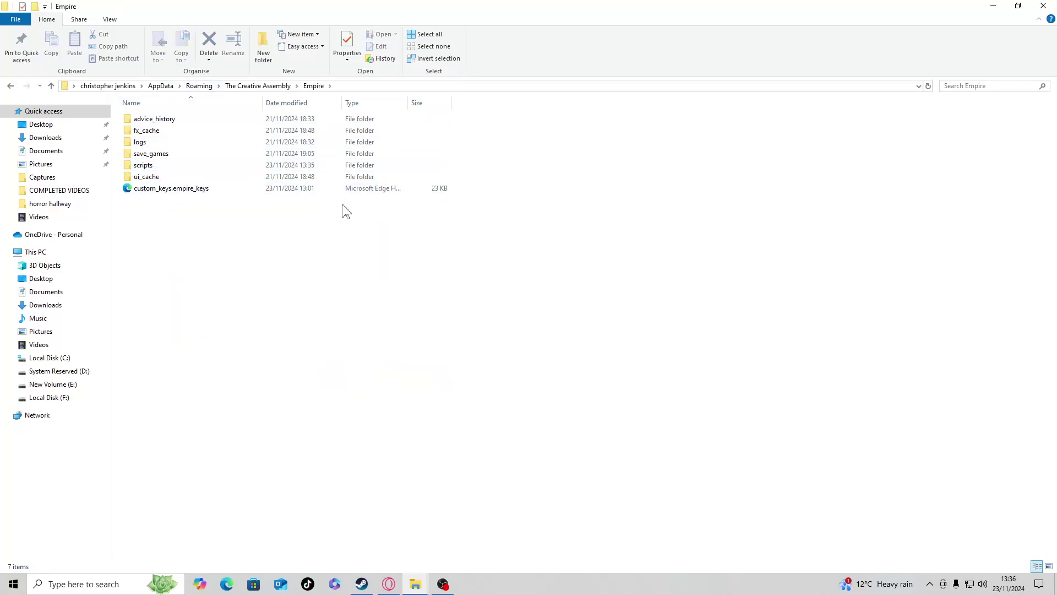
pyautogui.click(10, 86)
pyautogui.rightClick(176, 119)
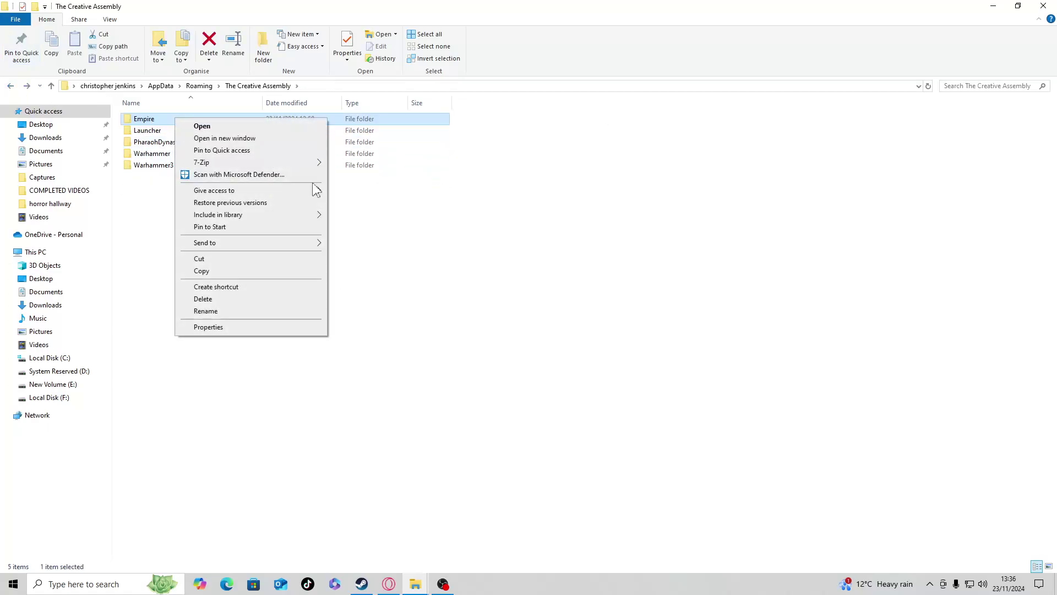
pyautogui.click(236, 300)
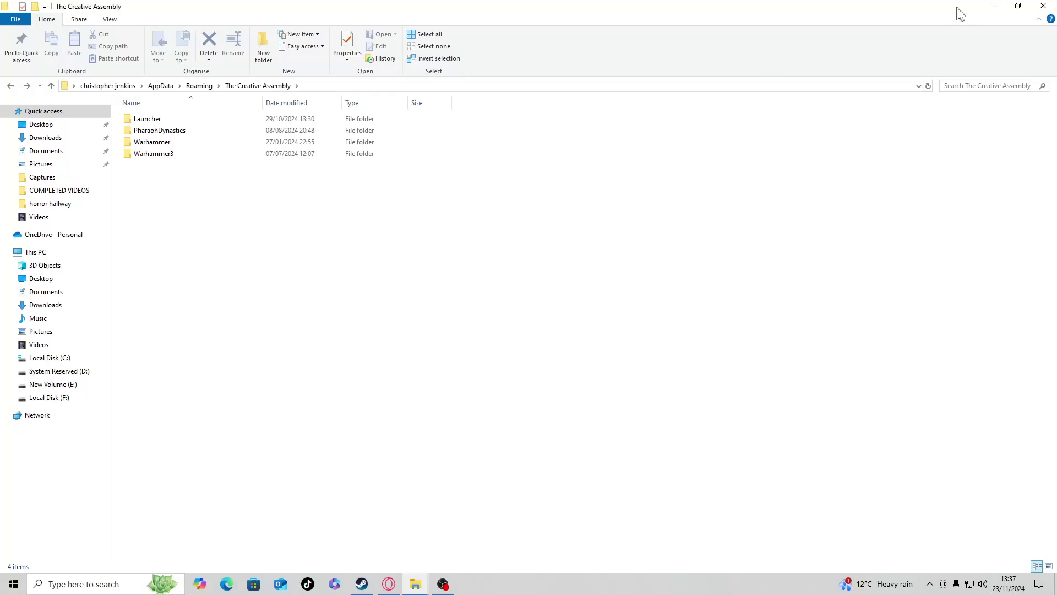
pyautogui.click(1043, 5)
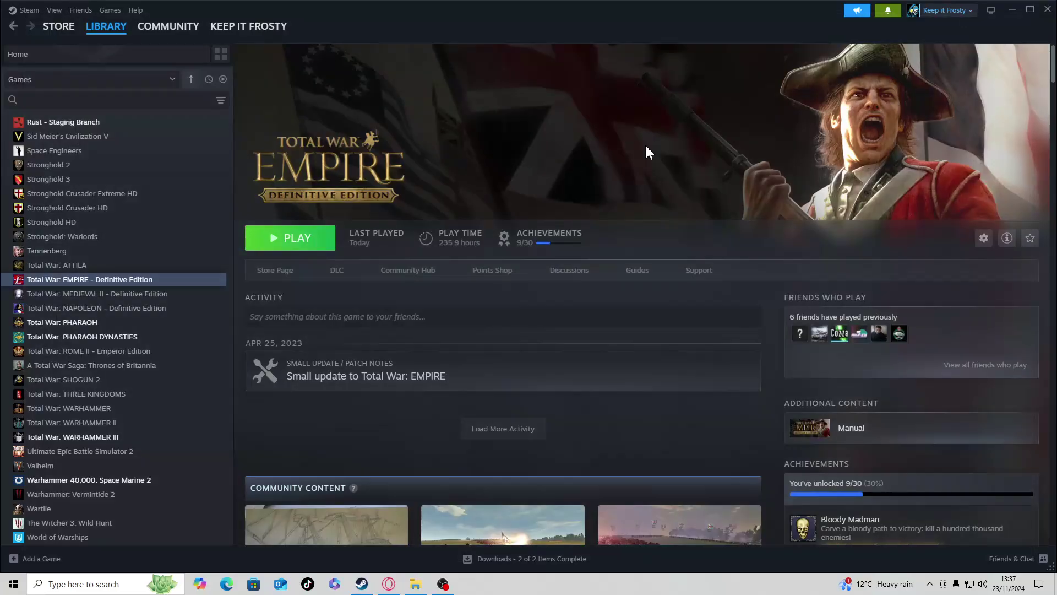
pyautogui.click(1047, 14)
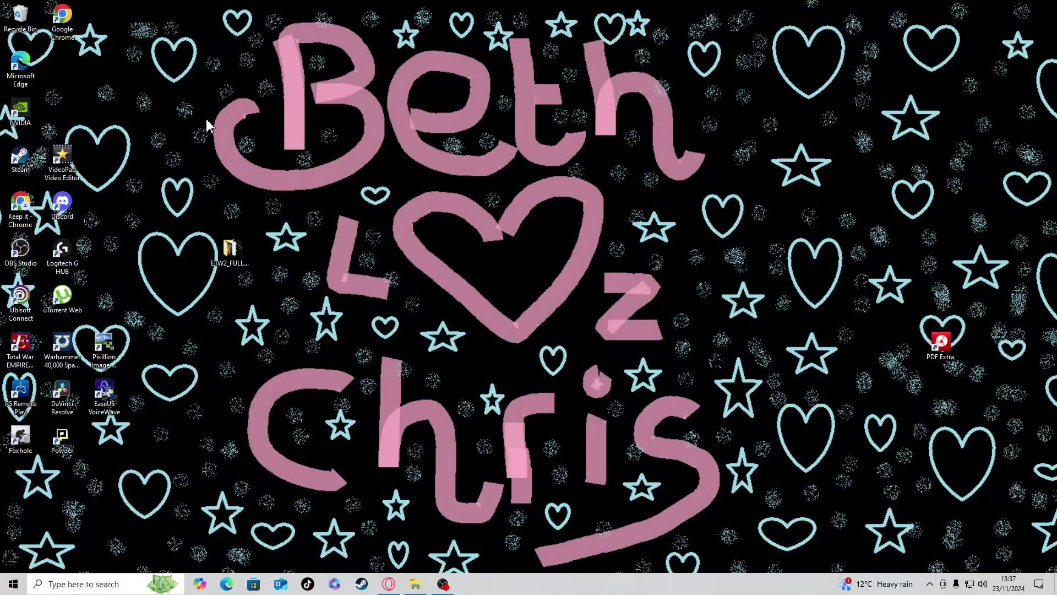
# - Open the Recycle Bin, permanently delete all 88 items, and close it
pyautogui.doubleClick(20, 20)
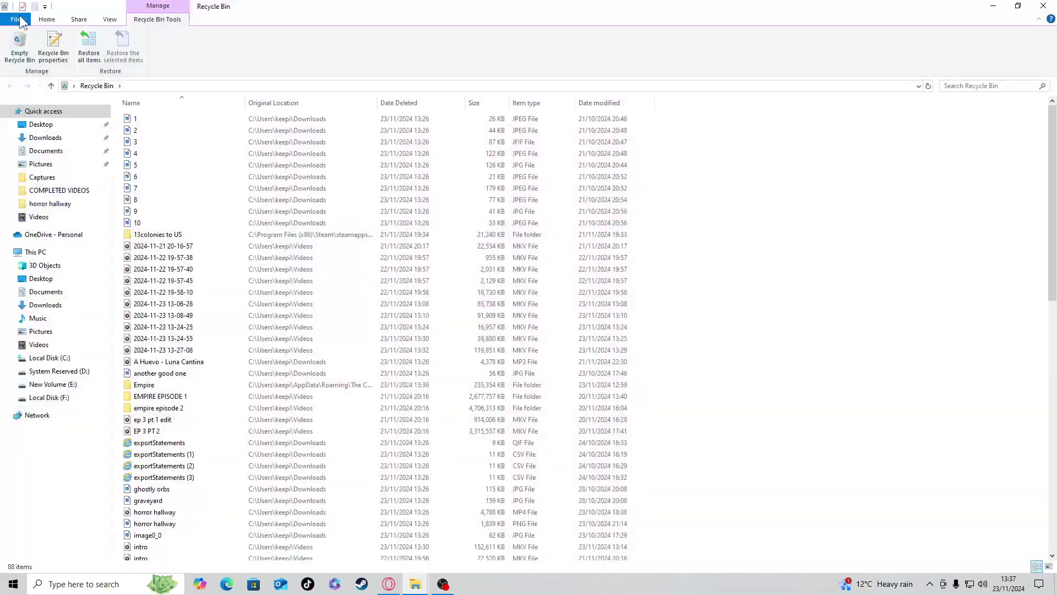
pyautogui.moveTo(661, 115); pyautogui.dragTo(124, 558)
pyautogui.rightClick(277, 265)
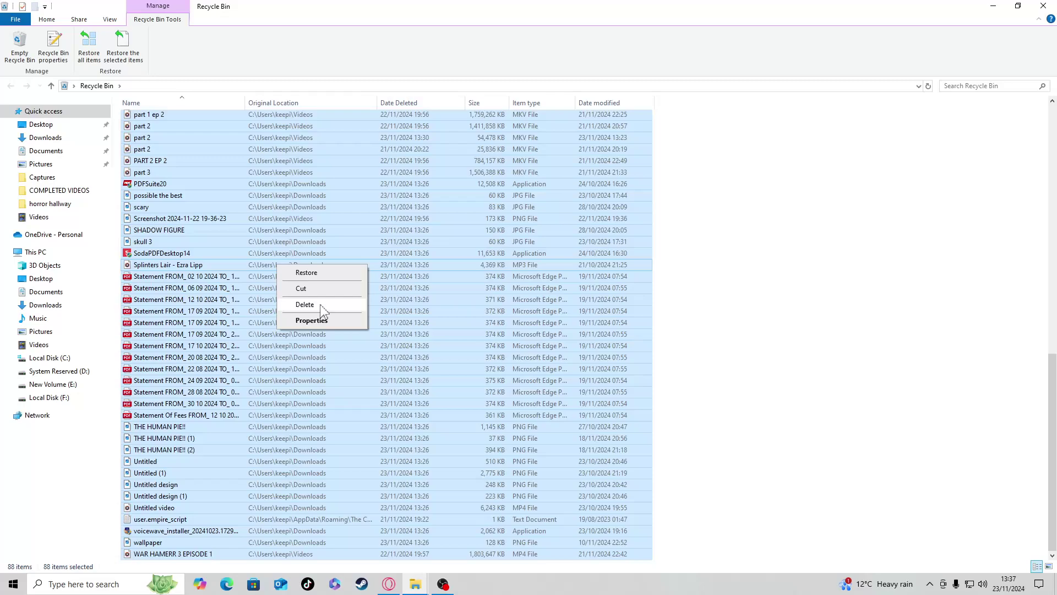
pyautogui.click(323, 311)
pyautogui.click(570, 301)
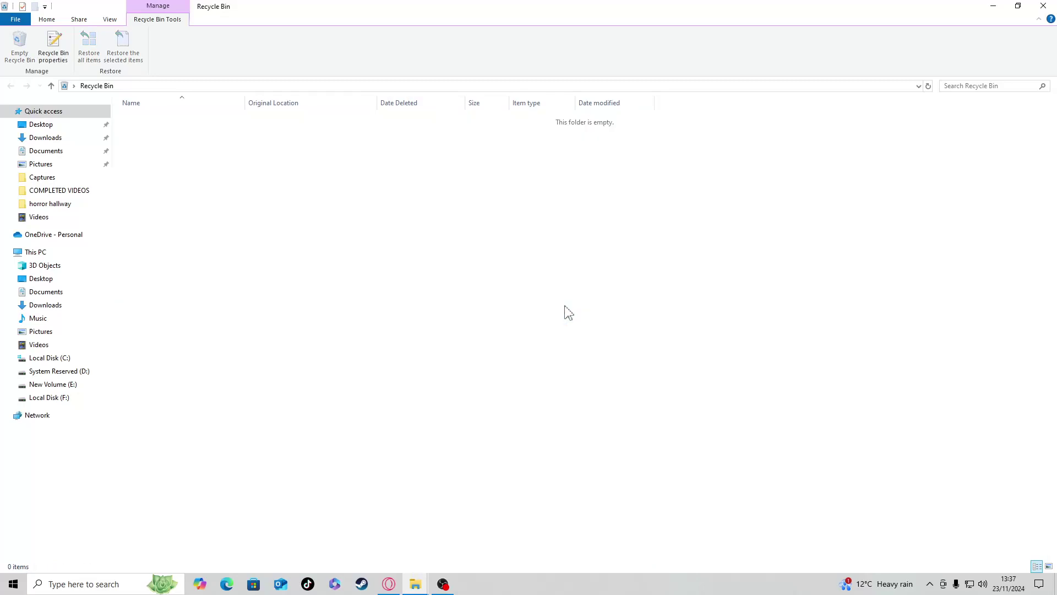
pyautogui.click(1043, 7)
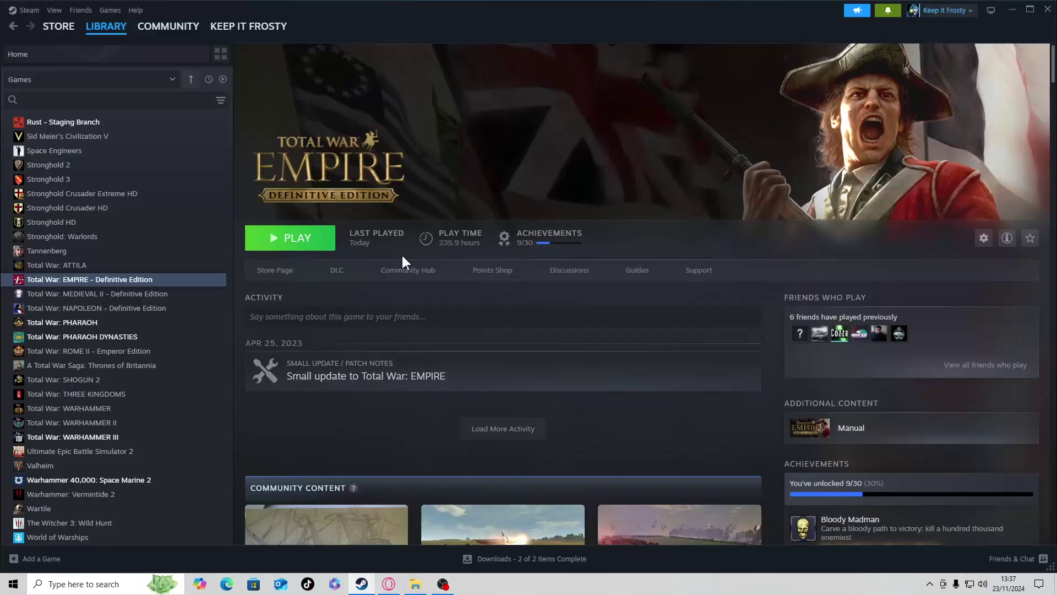
# - Uninstall Total War: EMPIRE via Manage > Uninstall, confirm, then close Steam
pyautogui.rightClick(142, 280)
pyautogui.moveTo(171, 343)
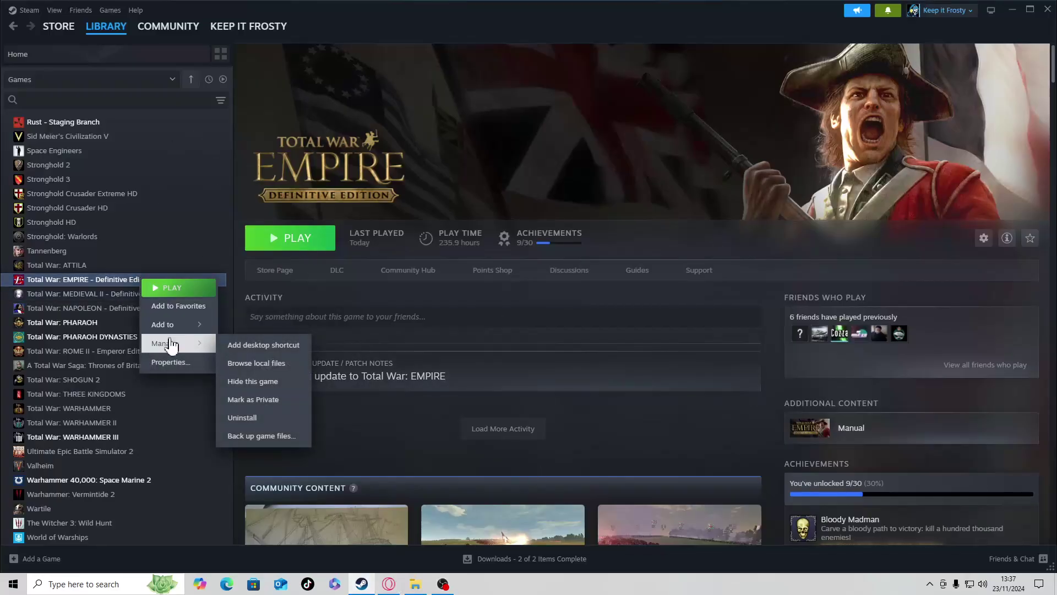
pyautogui.click(231, 419)
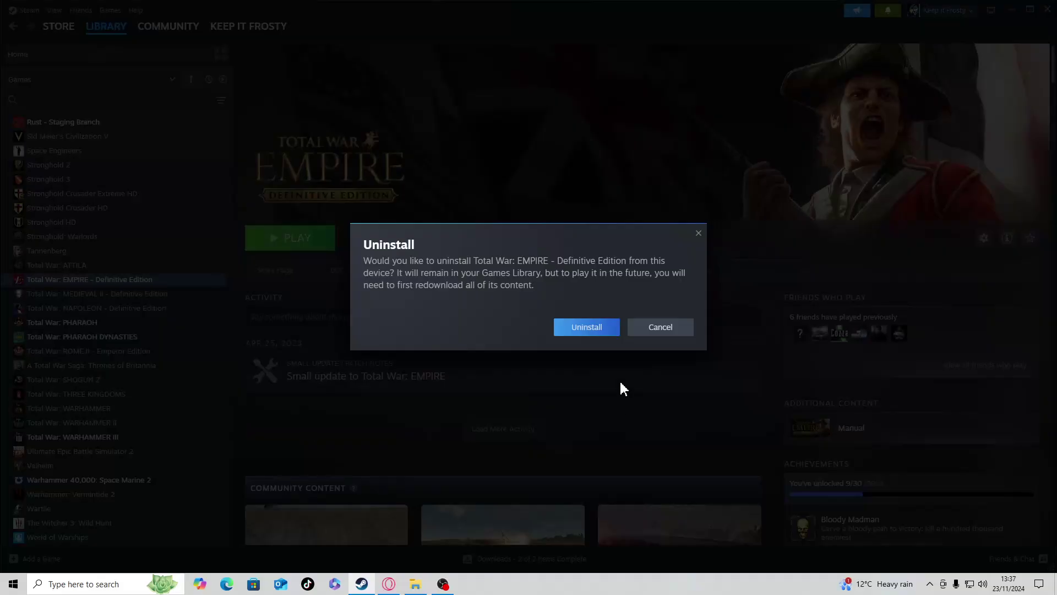
pyautogui.click(591, 329)
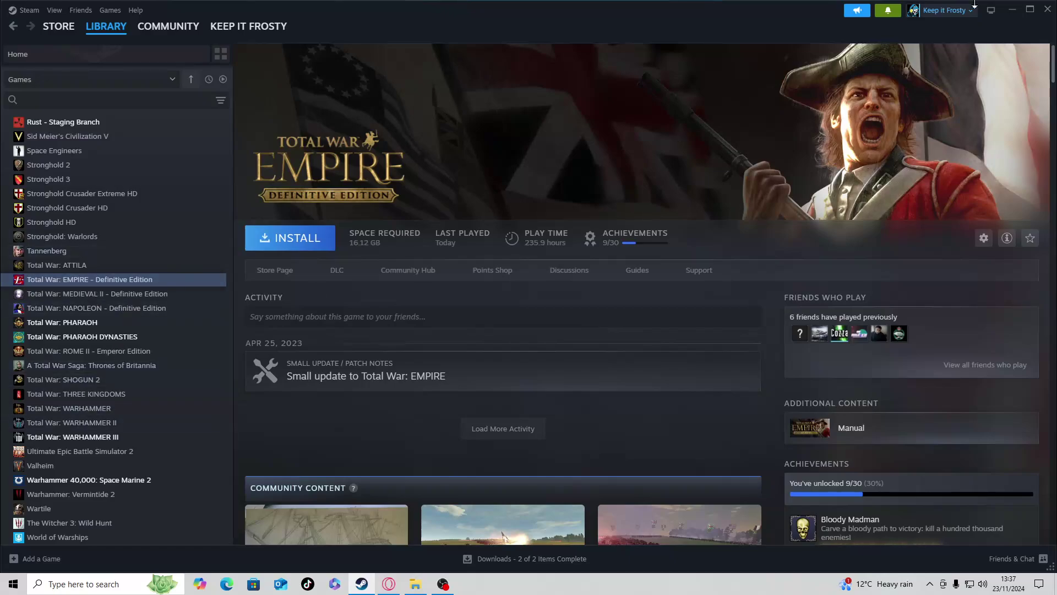
pyautogui.click(1047, 10)
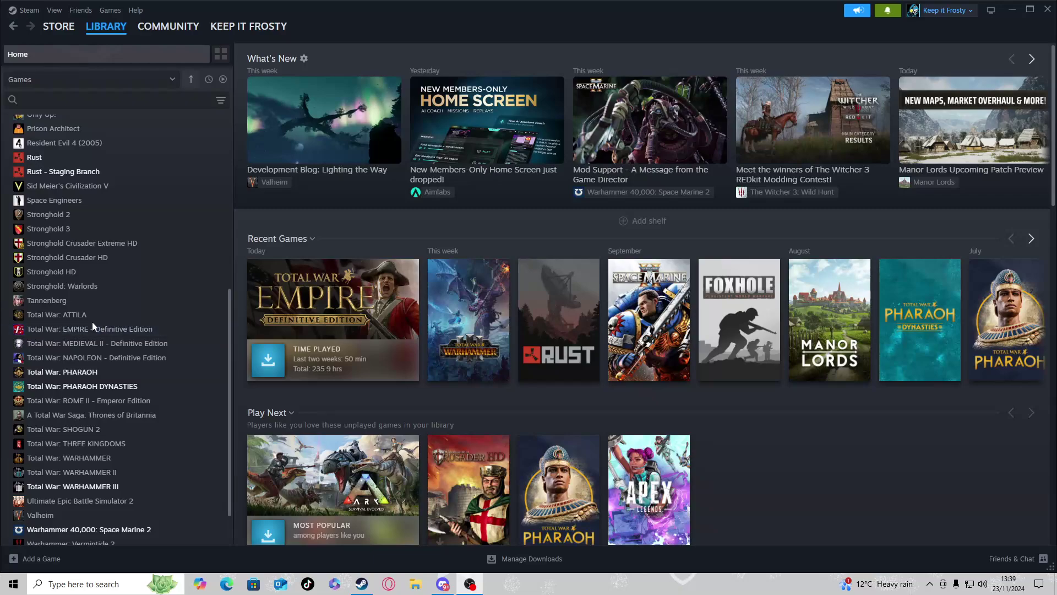
# - Install Total War: EMPIRE – Definitive Edition to Local Drive (C:) and view its download progress
pyautogui.click(116, 330)
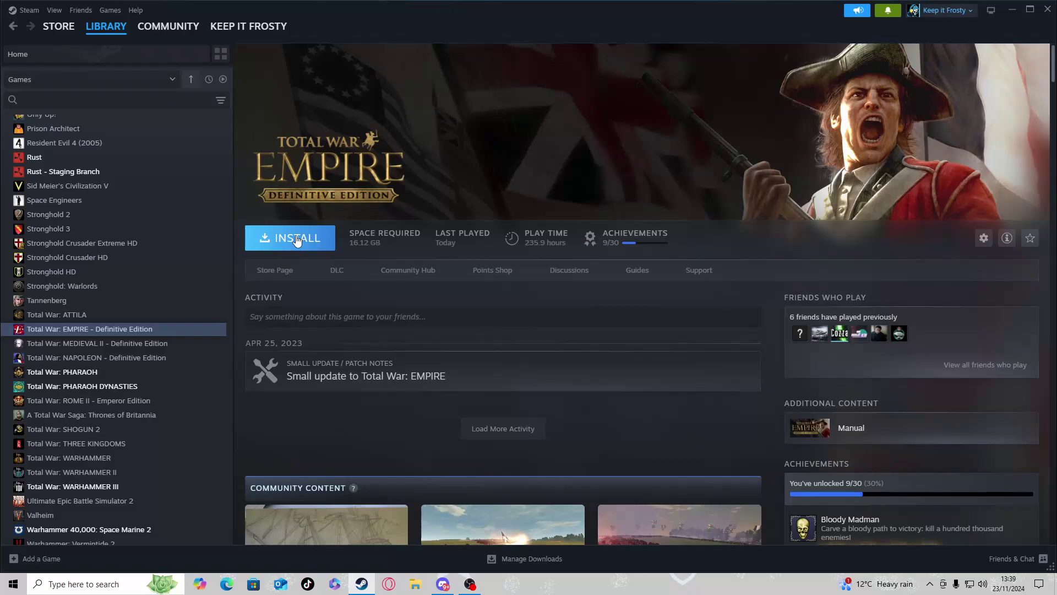
pyautogui.click(295, 238)
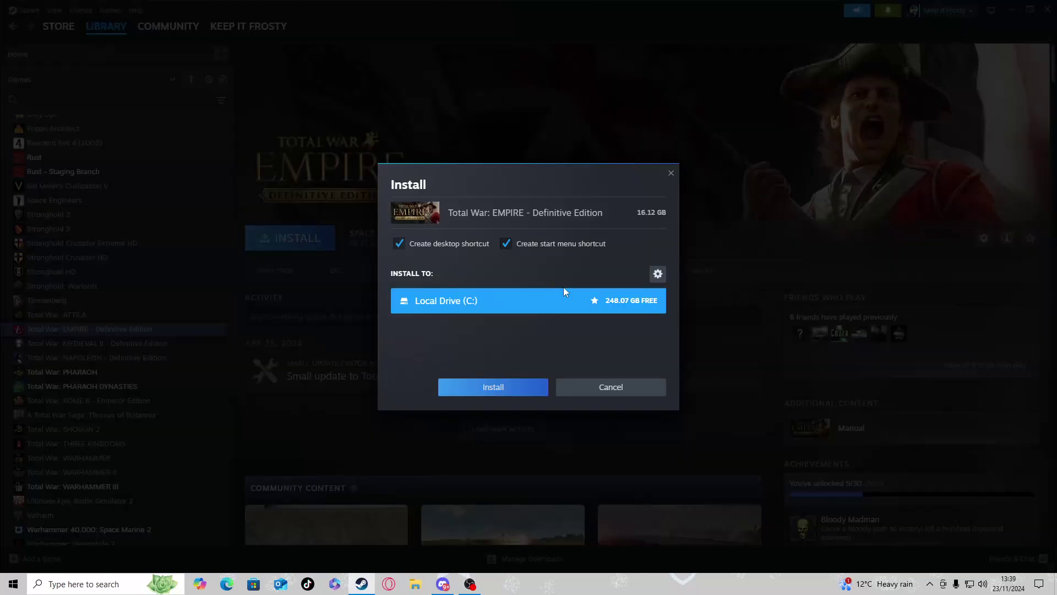
pyautogui.click(502, 387)
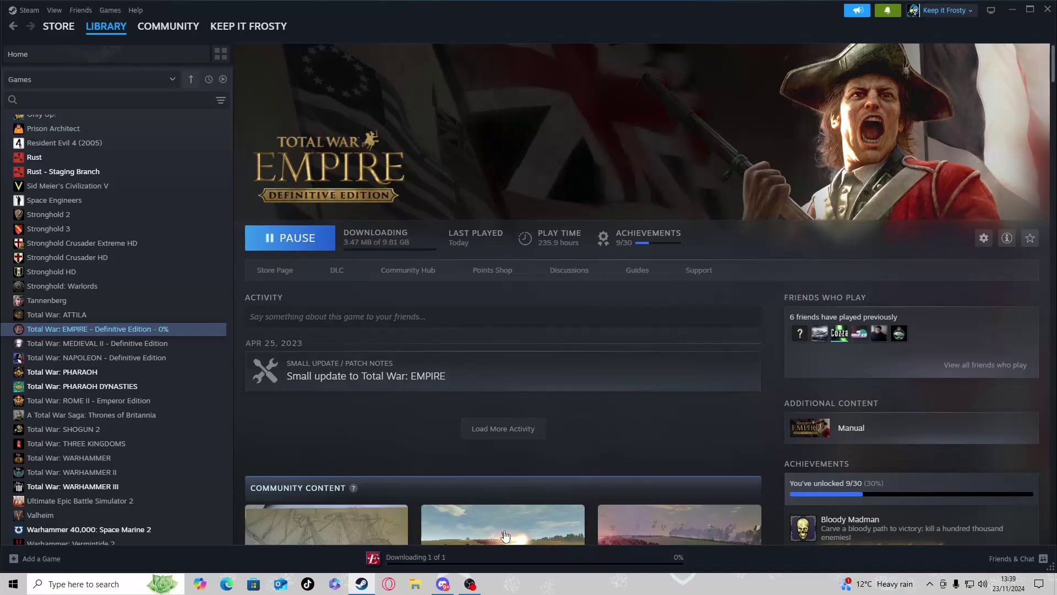
pyautogui.click(423, 558)
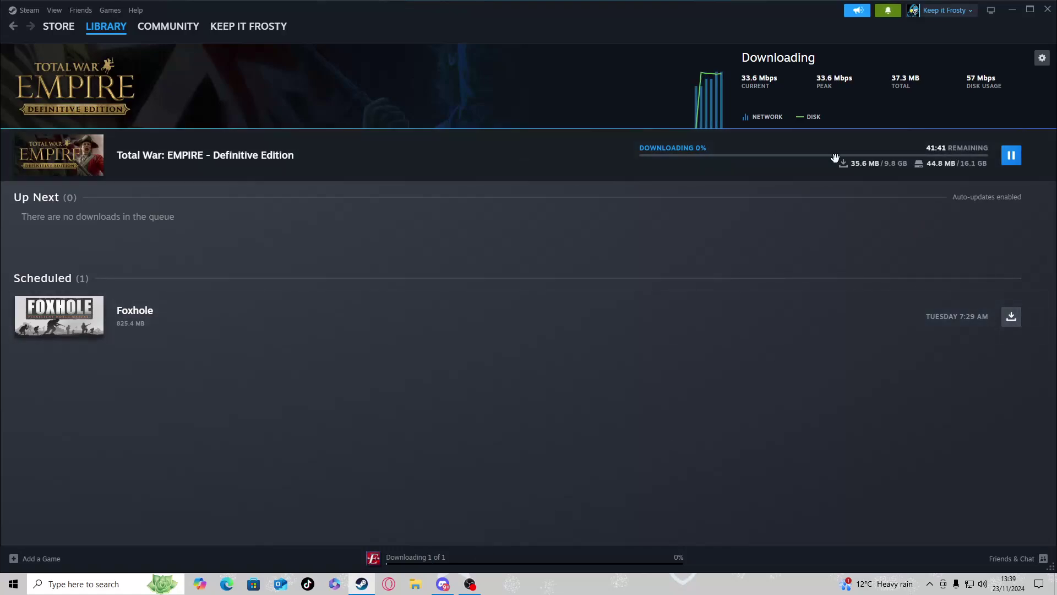
# - Minimize Steam during the Total War: EMPIRE download and close the Discord window
pyautogui.click(1010, 11)
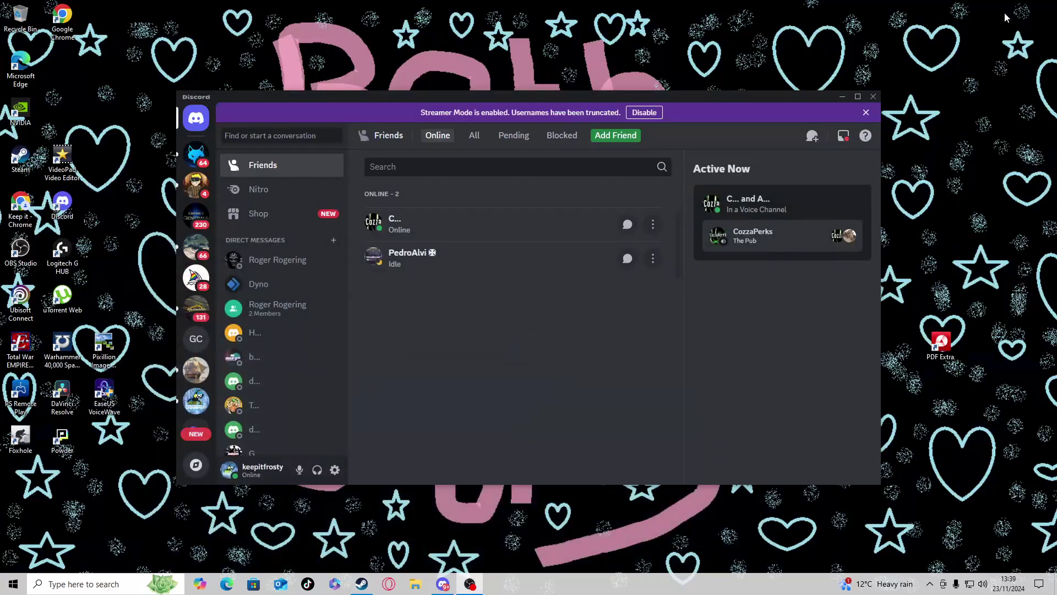
pyautogui.click(873, 97)
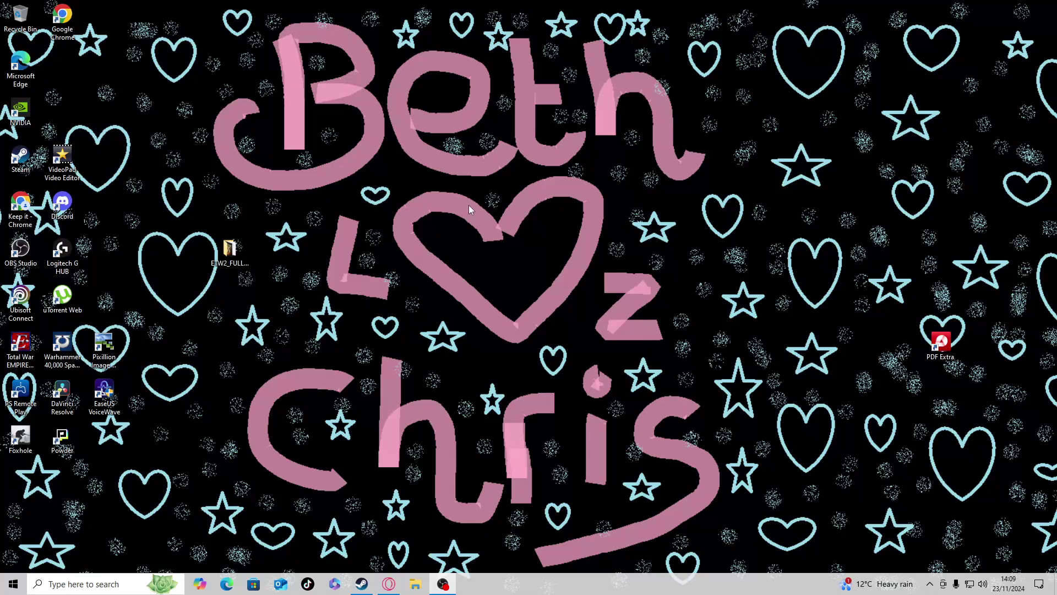
# - Check the 9.8 GB EMPIRE download finished, go to the Library home, then minimize Steam
pyautogui.click(361, 584)
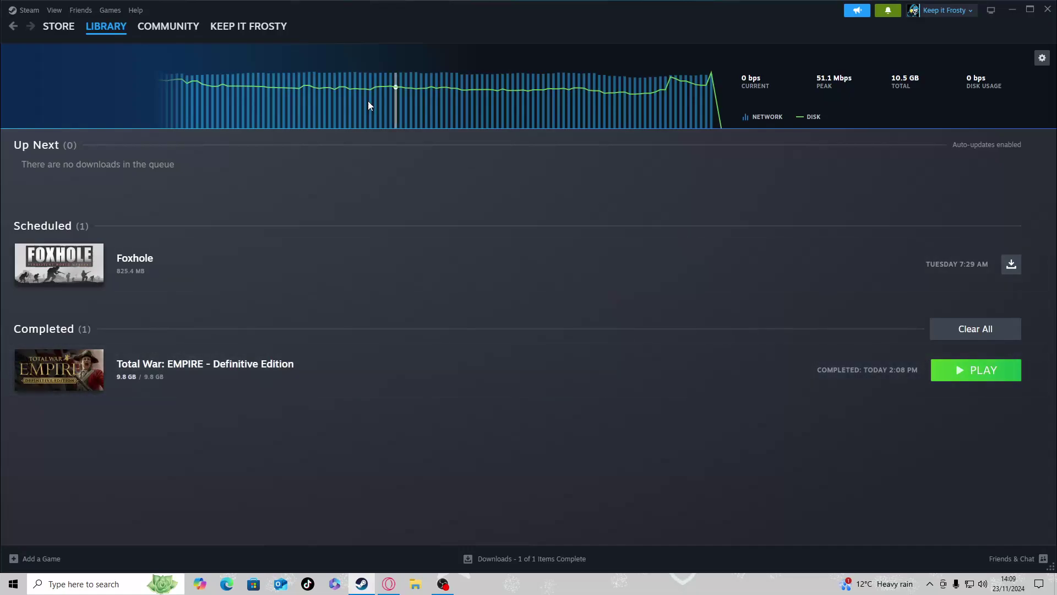
pyautogui.moveTo(101, 33)
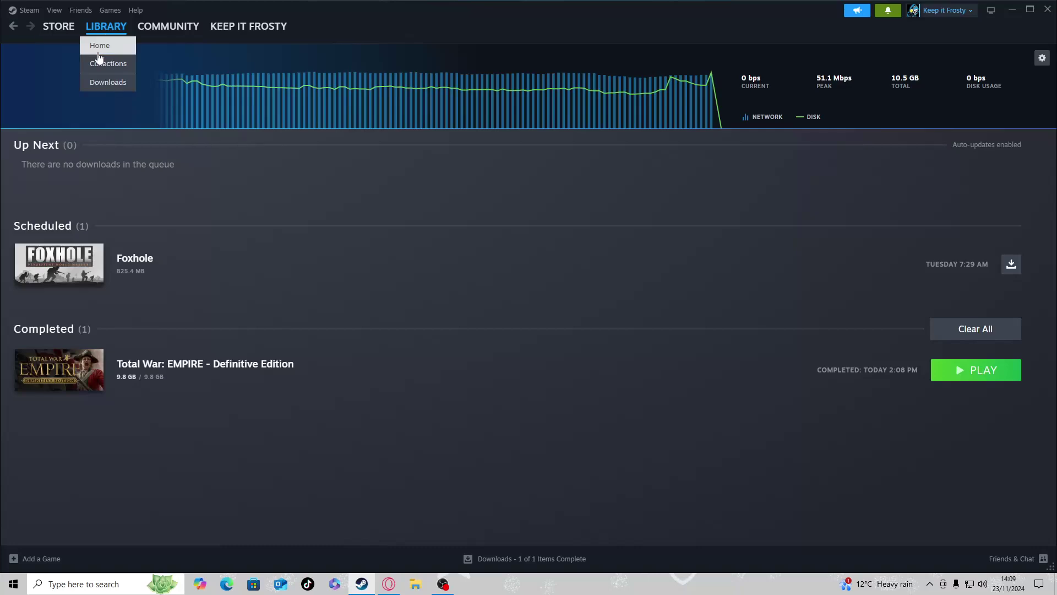
pyautogui.click(100, 48)
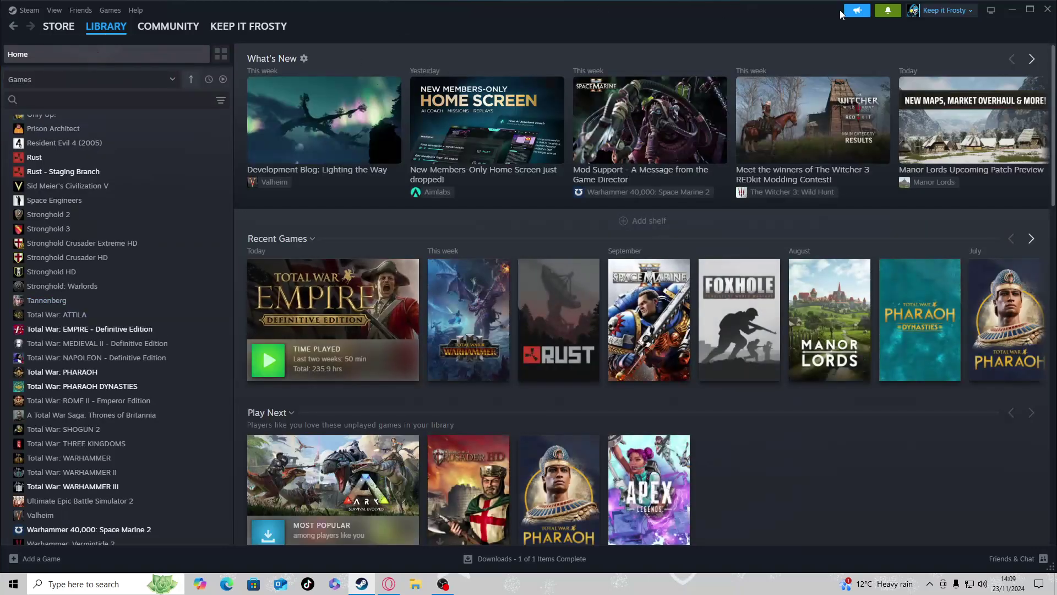
pyautogui.click(1011, 11)
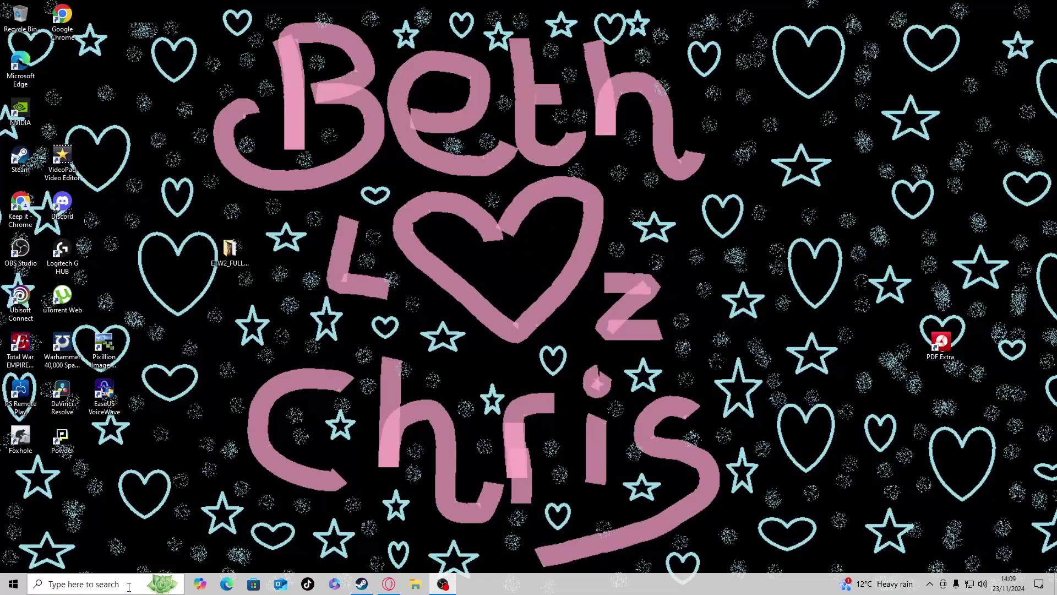
# - Open %appdata% via Run and enter The Creative Assembly folder to confirm Empire is gone
pyautogui.rightClick(130, 588)
pyautogui.click(130, 588)
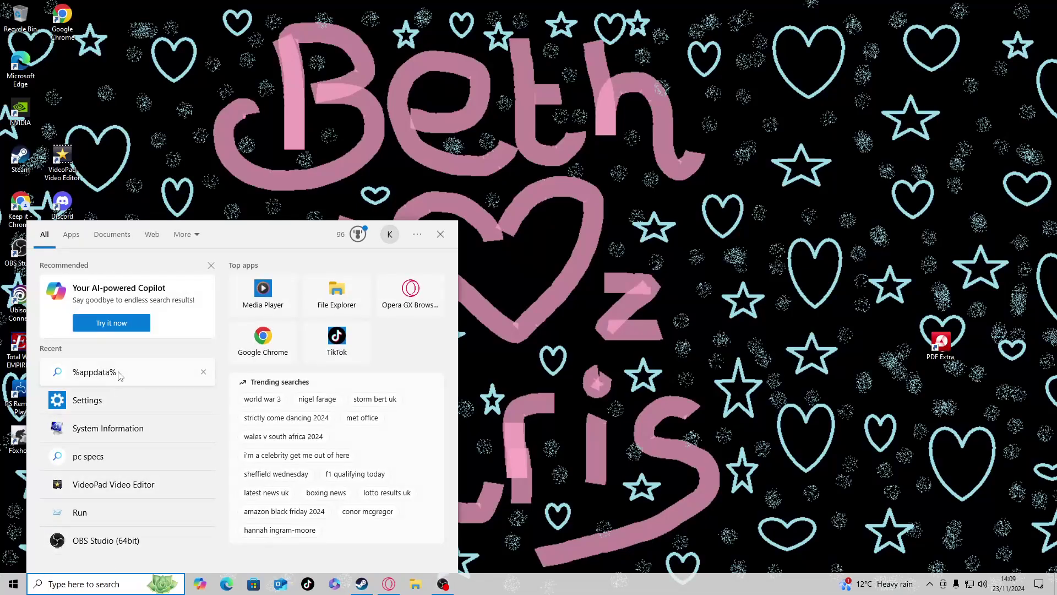
pyautogui.click(112, 522)
pyautogui.write('%appdata%')
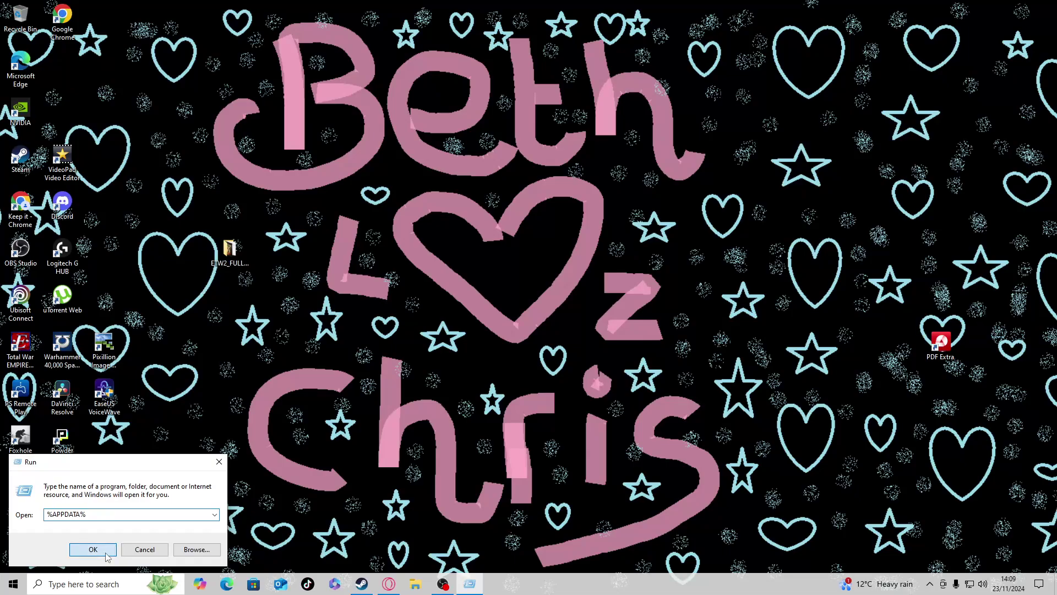
pyautogui.press('Return')
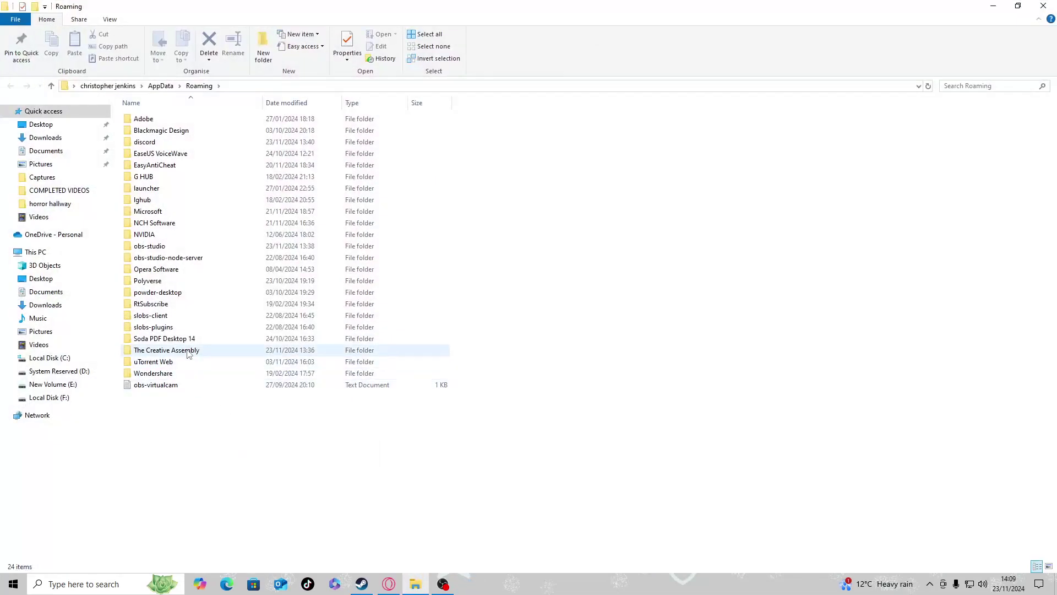
pyautogui.doubleClick(188, 349)
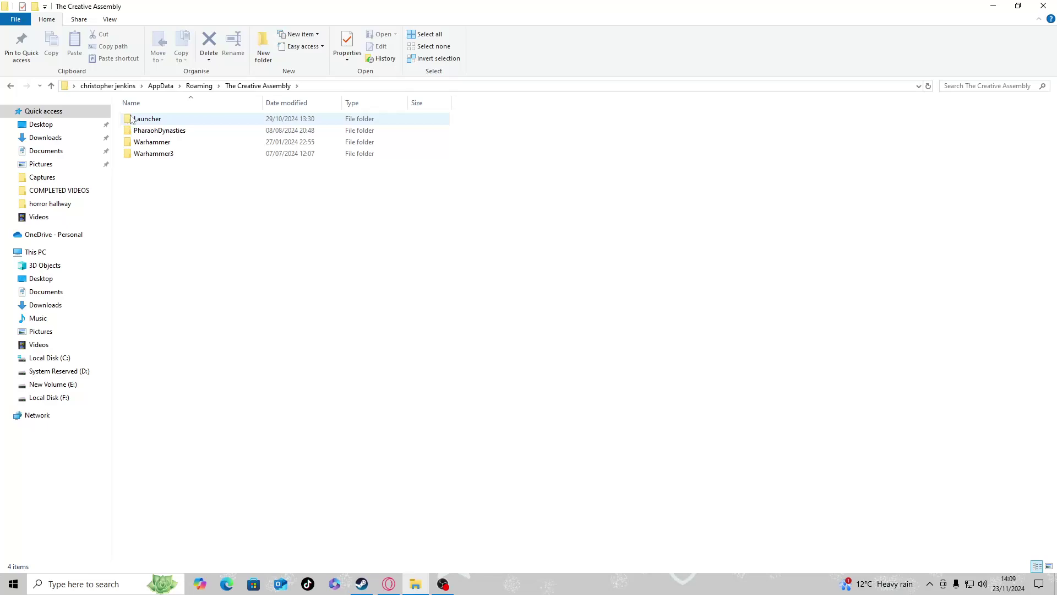